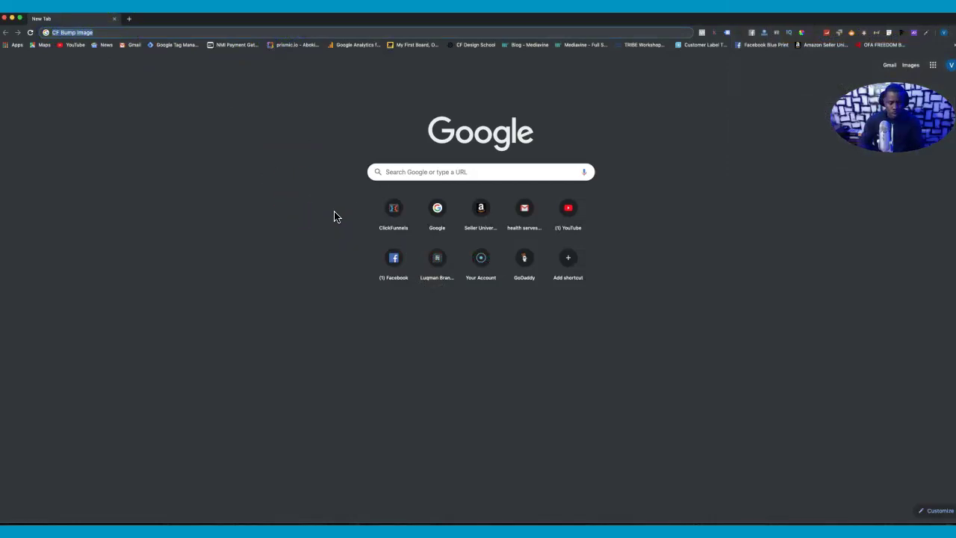
Step: Go to ClickFunnels and open the Smartercurcumintribe funnel's Order Option page in the editor
text(clickfunnels.com)
key(Return)
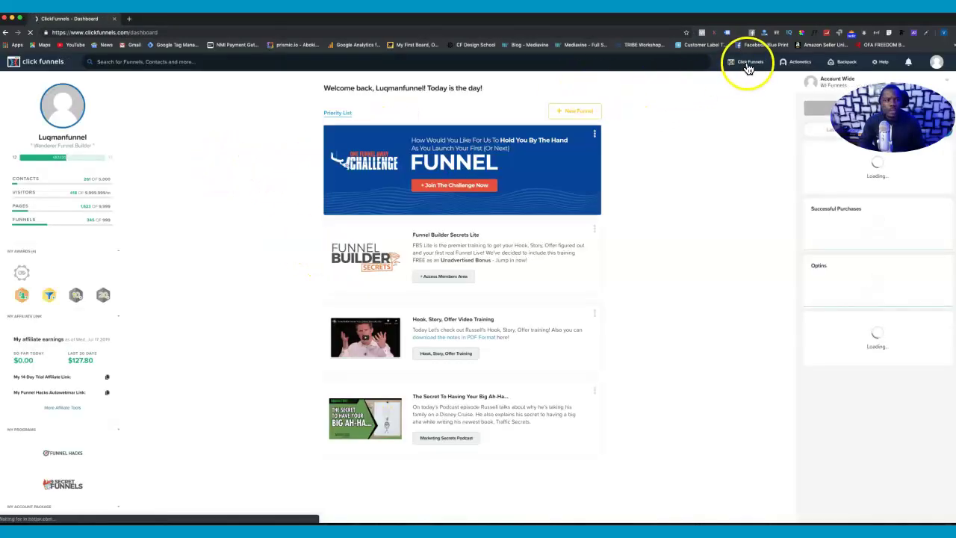
click(736, 80)
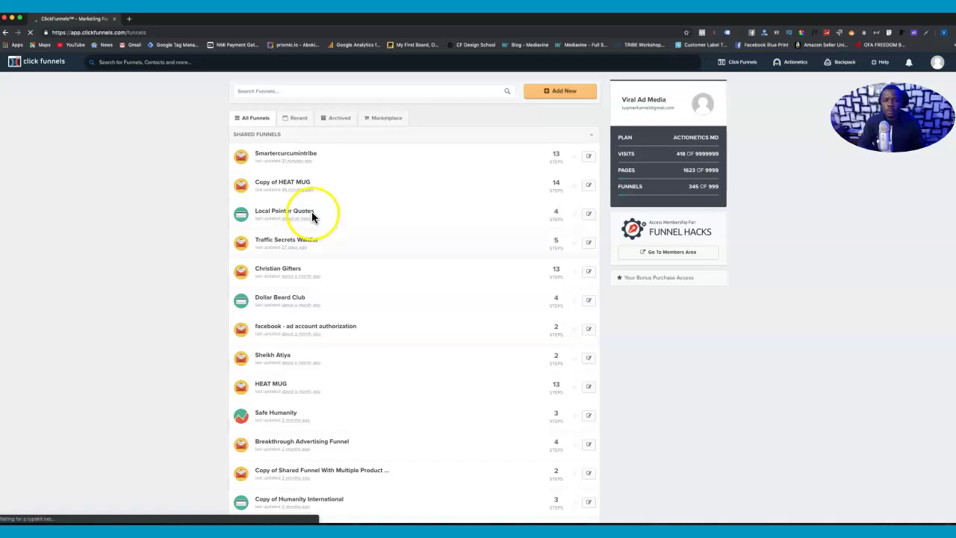
click(281, 159)
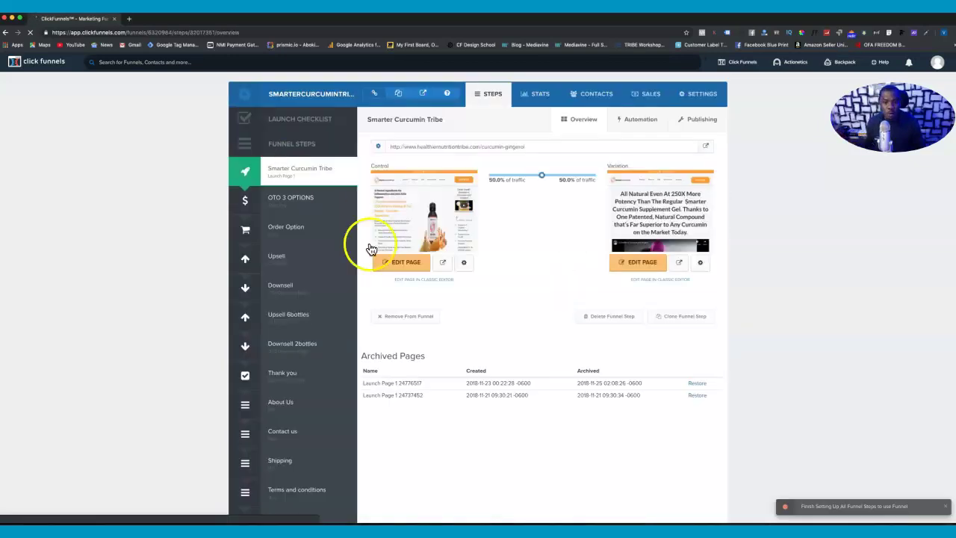
click(276, 236)
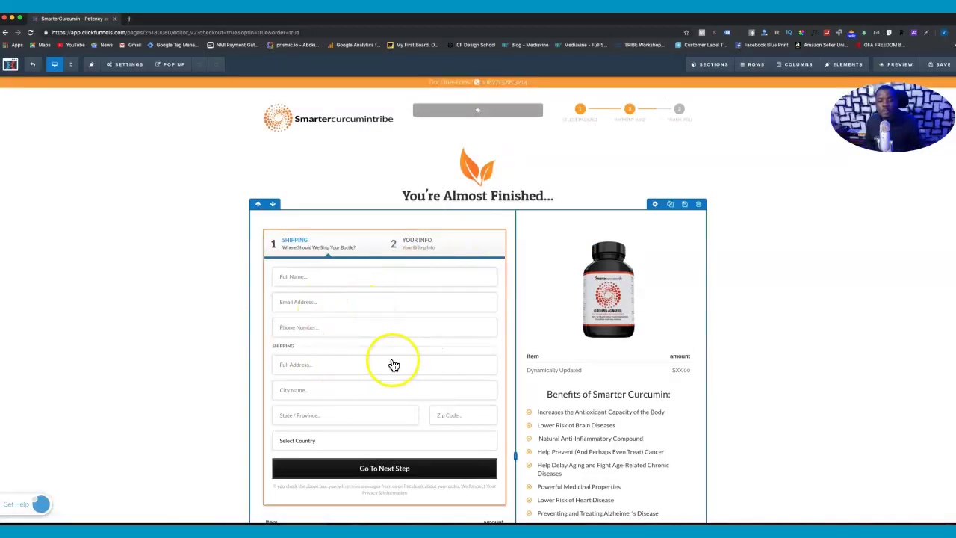
scroll(390, 368, down, 1)
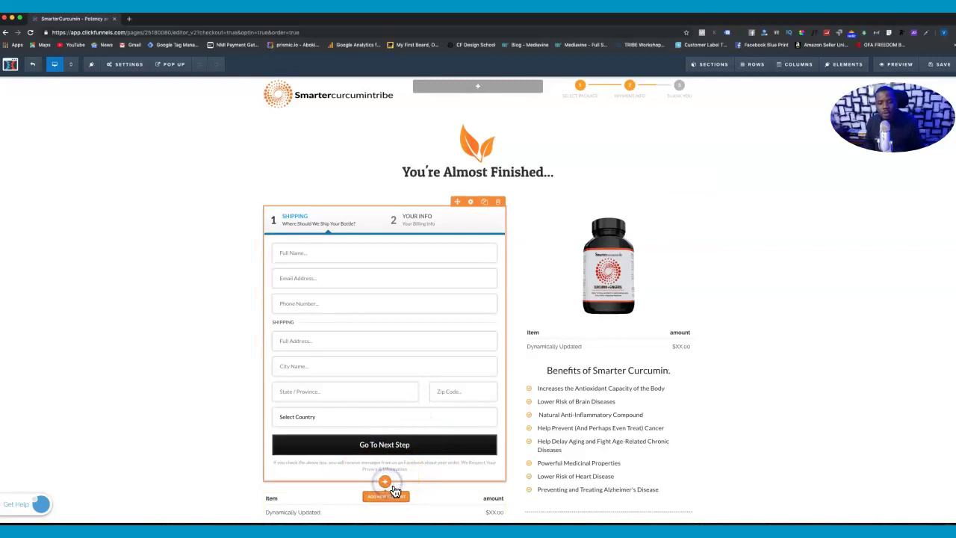
click(394, 490)
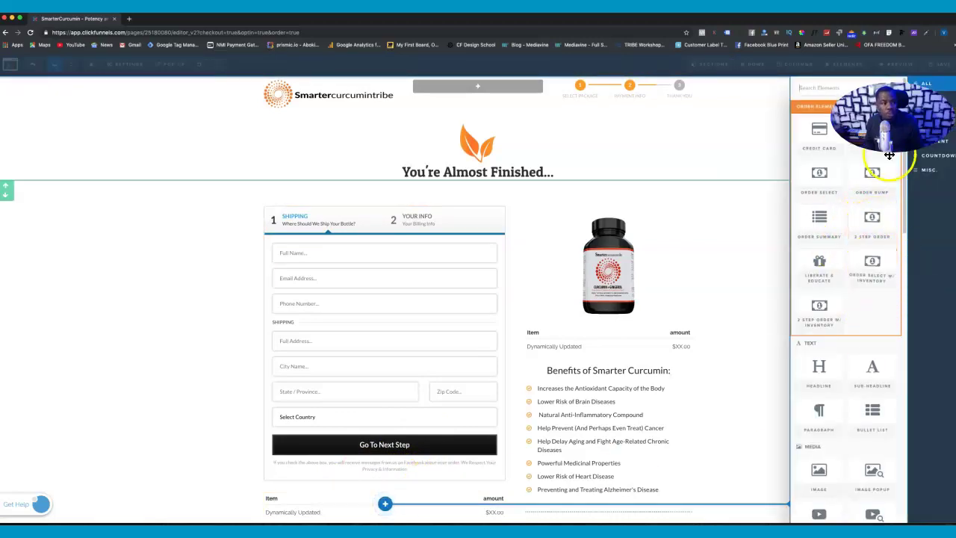
click(547, 293)
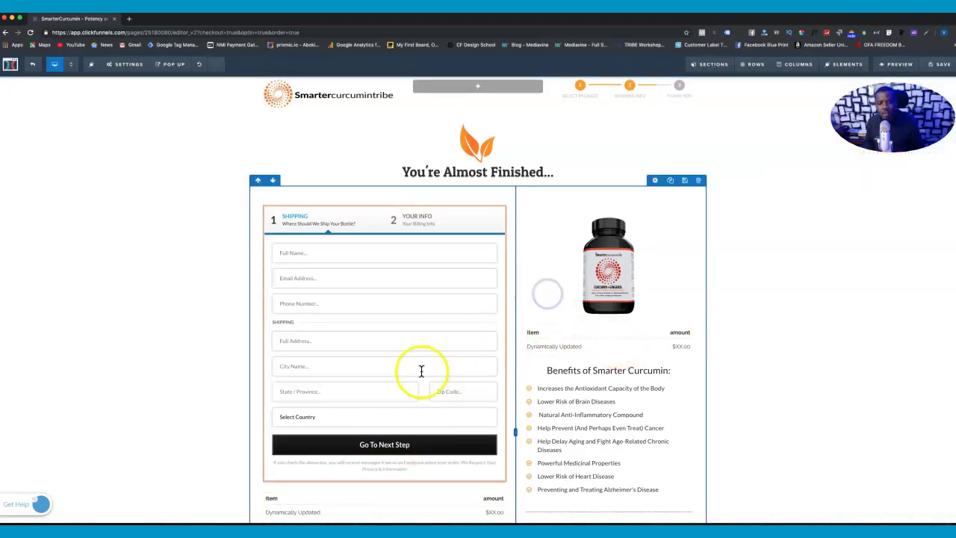
click(900, 67)
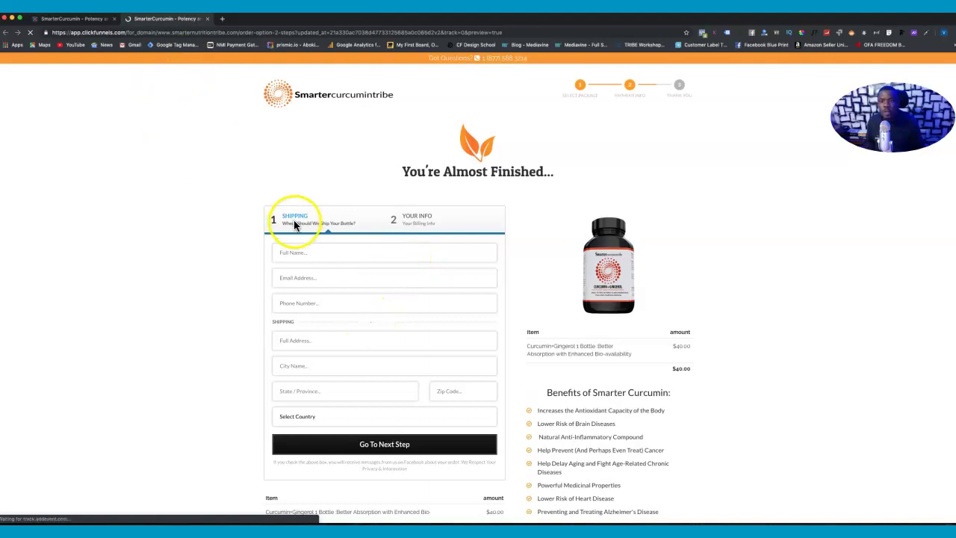
click(313, 253)
click(307, 277)
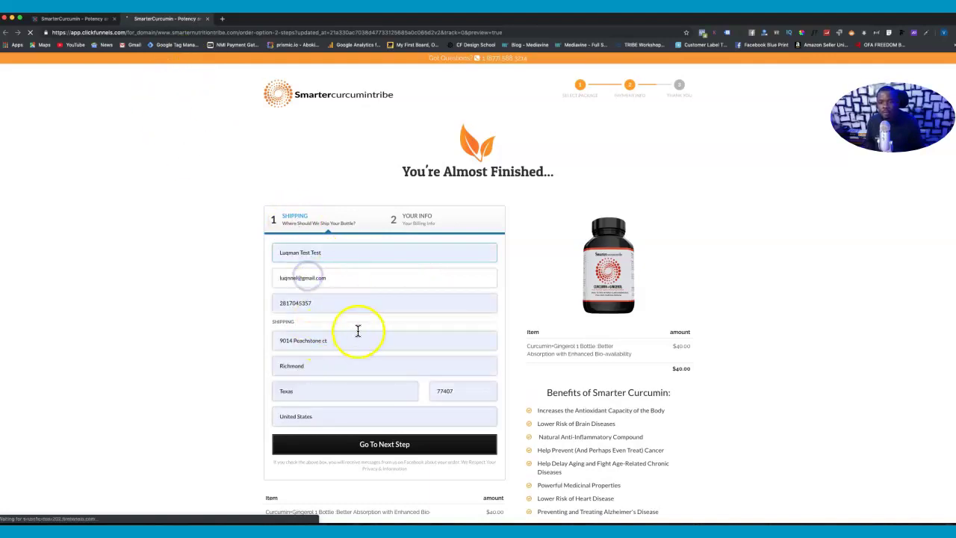
click(376, 443)
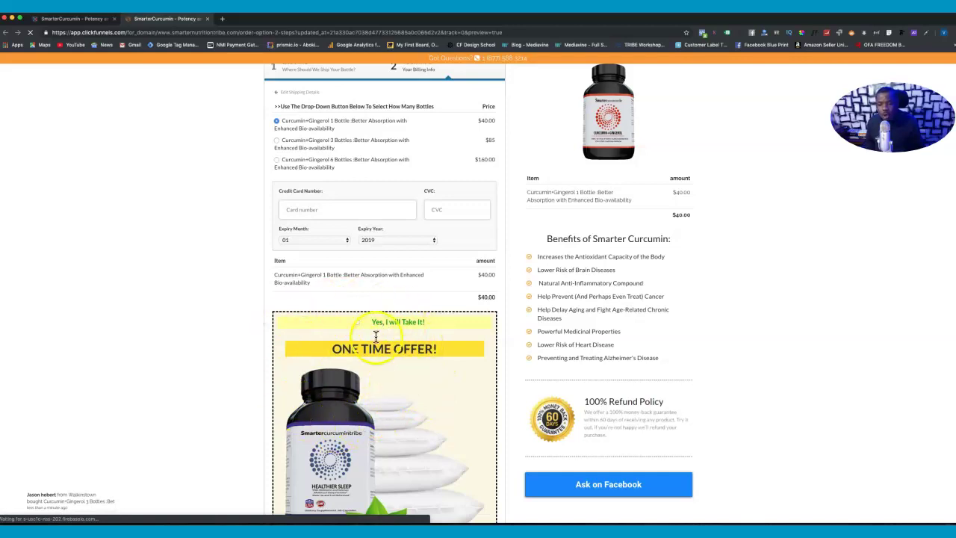
scroll(353, 433, down, 1)
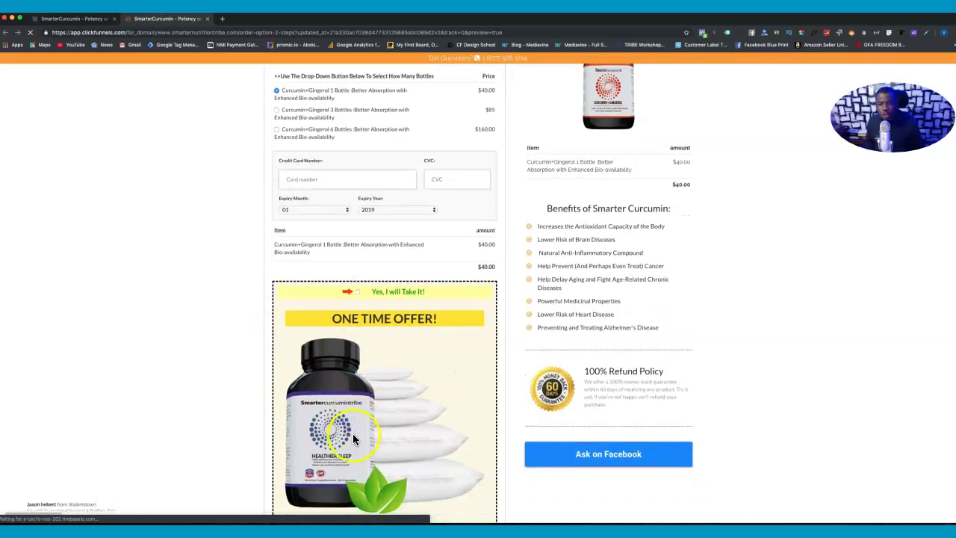
scroll(352, 429, down, 2)
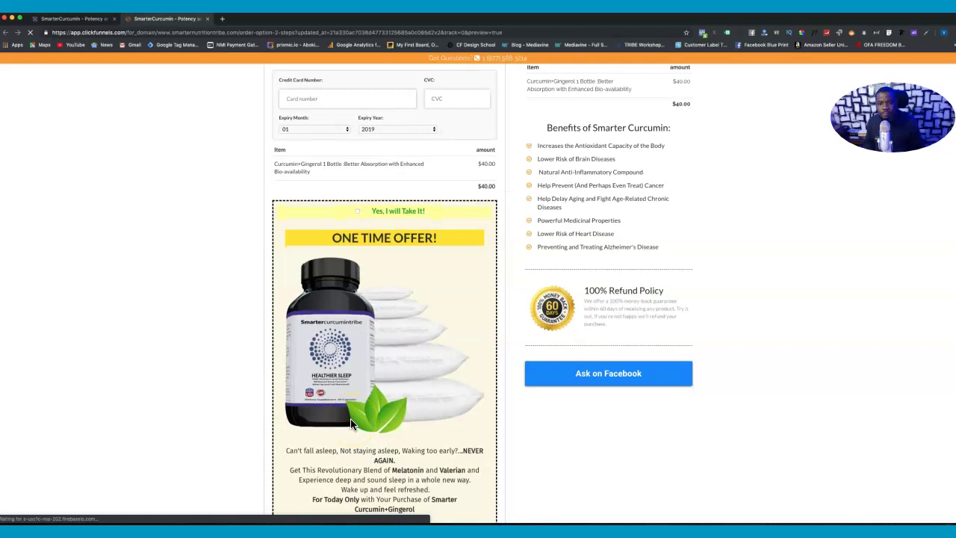
scroll(352, 418, down, 1)
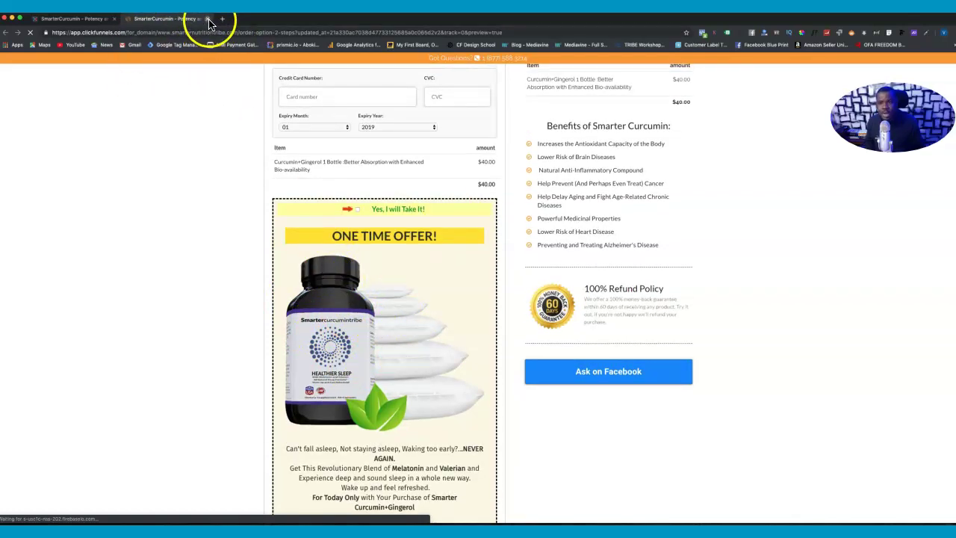
click(208, 19)
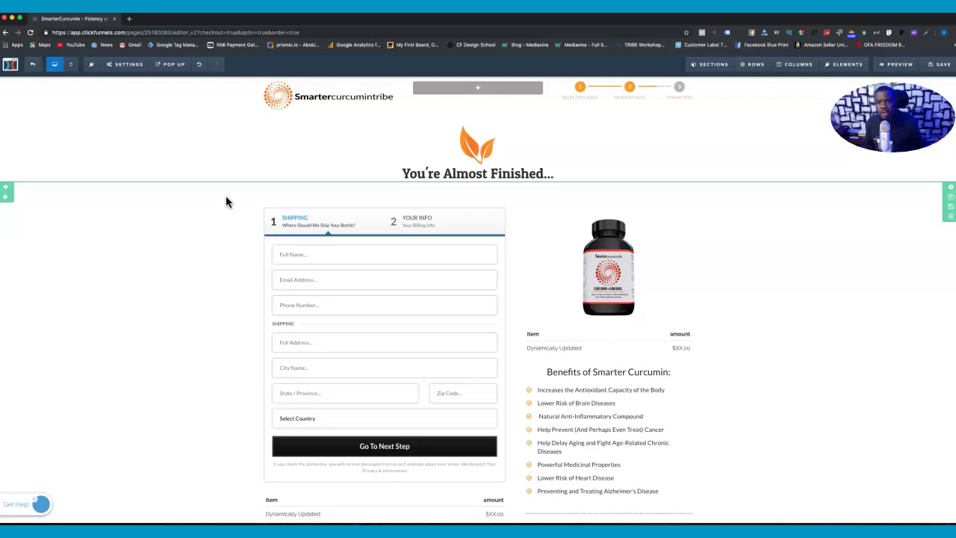
click(34, 67)
Step: Leave the Control editor, edit the Variation order page and view it live
click(550, 172)
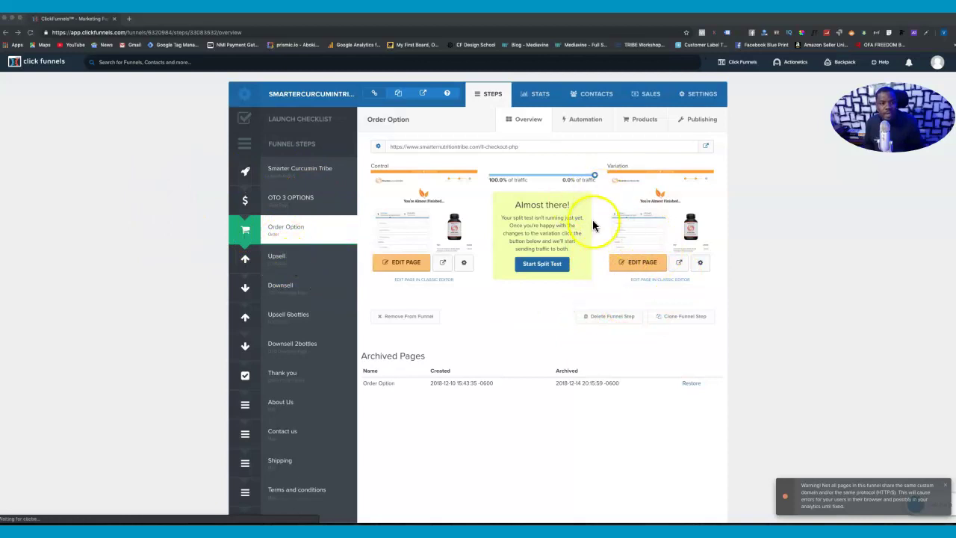
click(642, 266)
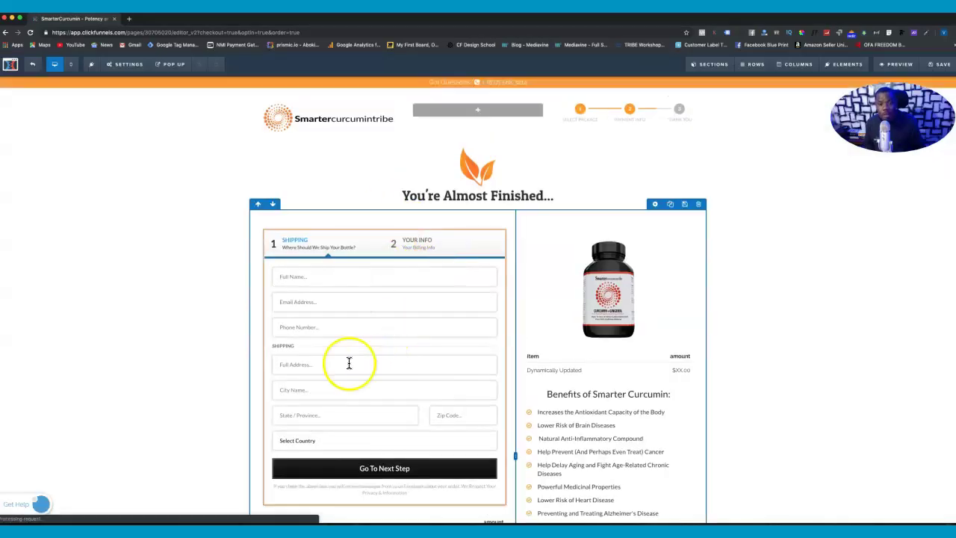
click(900, 64)
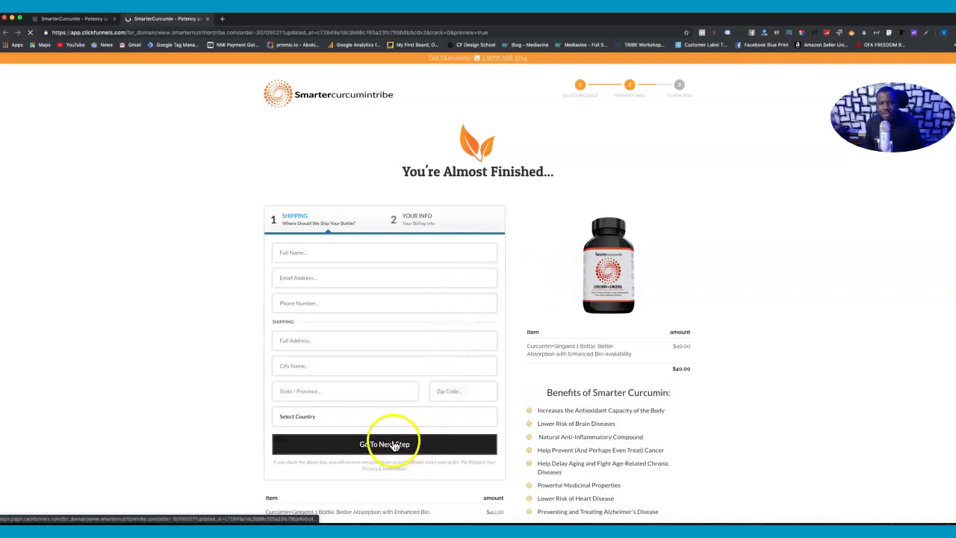
click(318, 252)
click(306, 280)
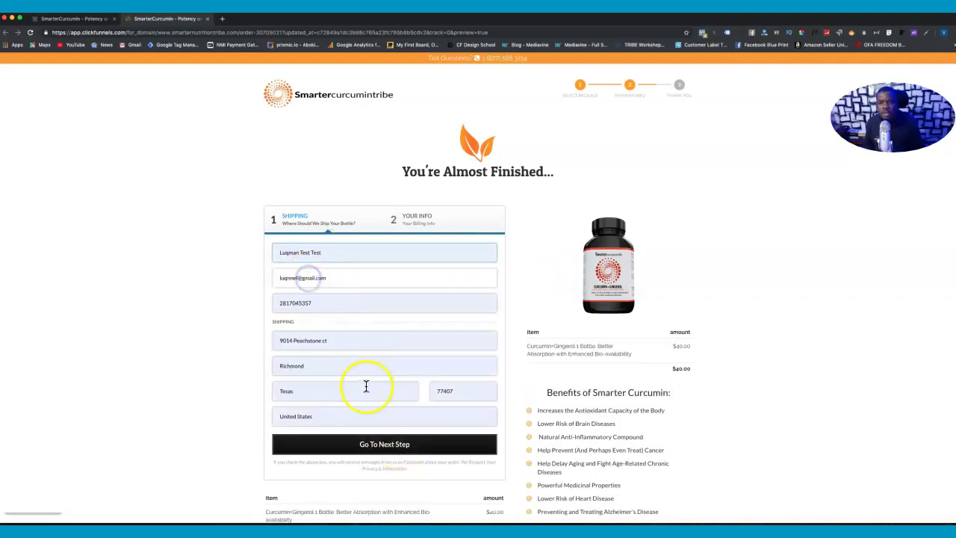
click(366, 445)
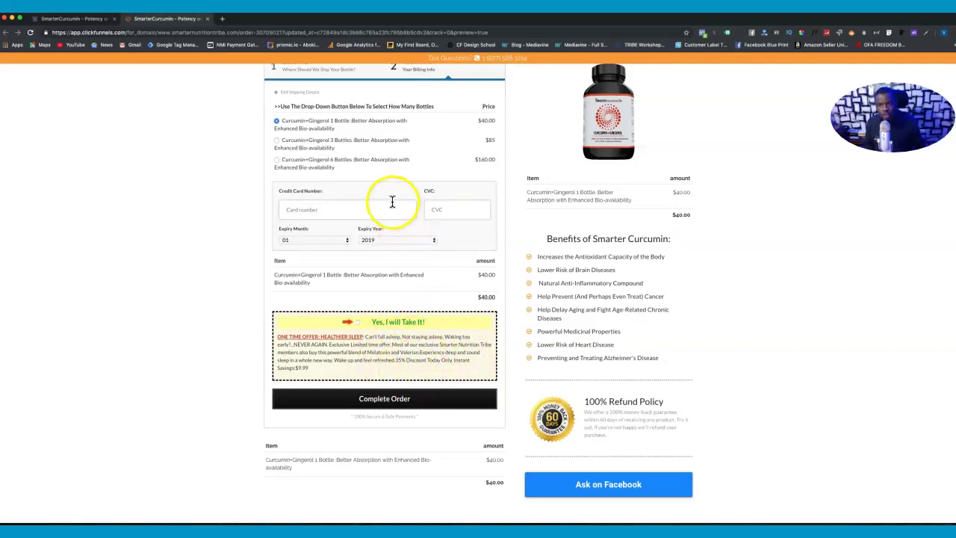
click(208, 19)
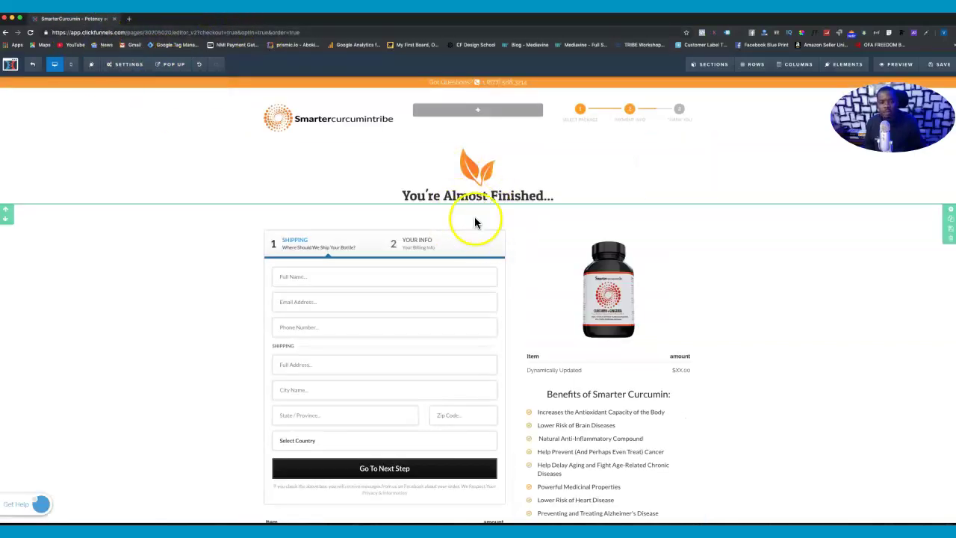
Step: Add a full-width section below the footer with a single-column row
scroll(484, 269, down, 10)
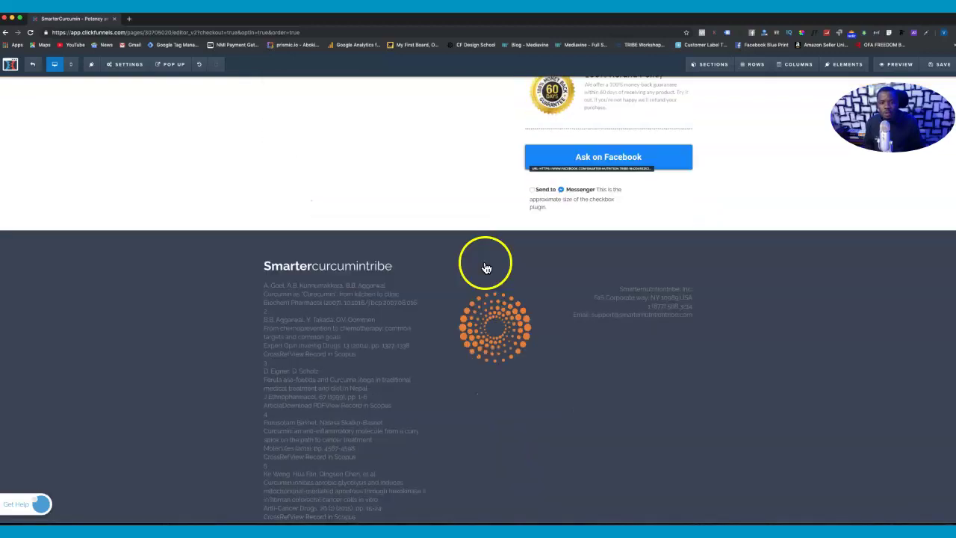
scroll(485, 268, down, 2)
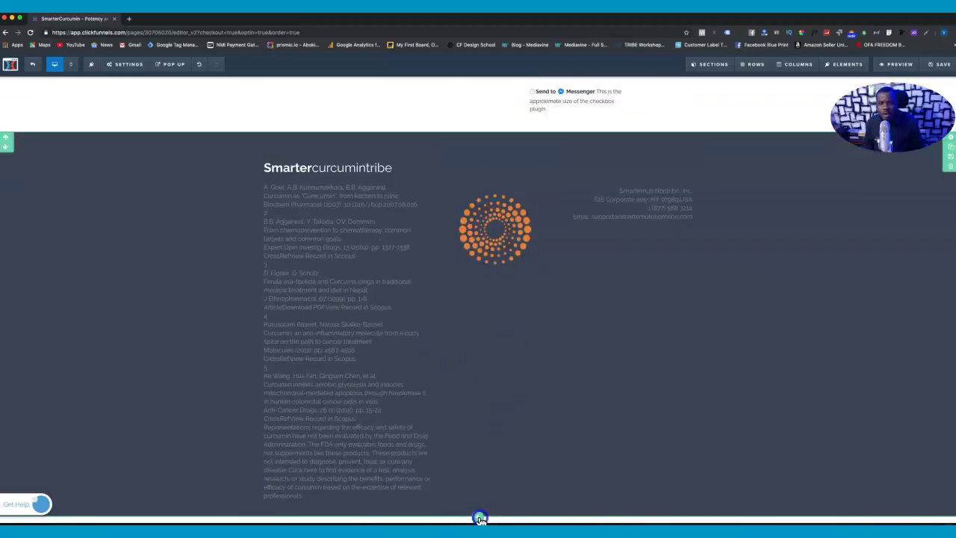
click(480, 518)
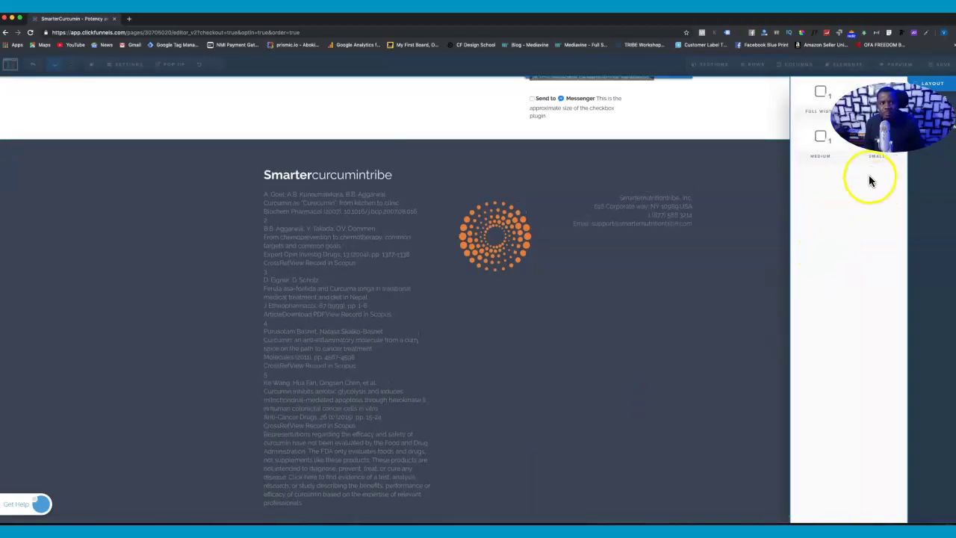
click(821, 97)
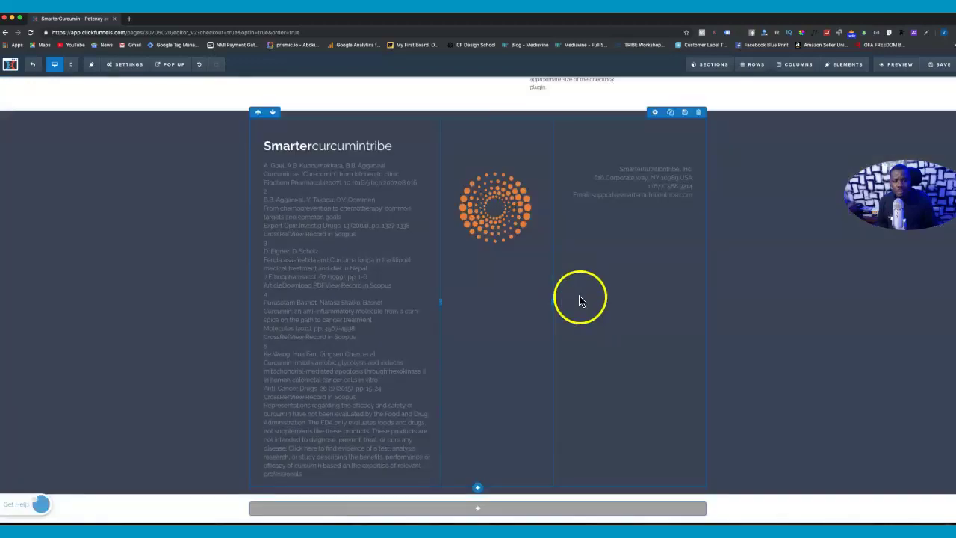
click(483, 510)
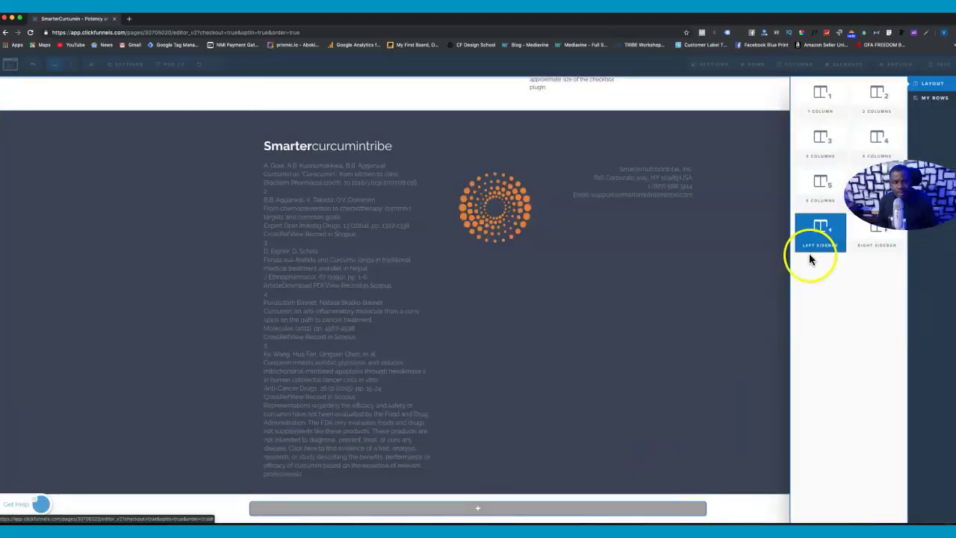
click(820, 105)
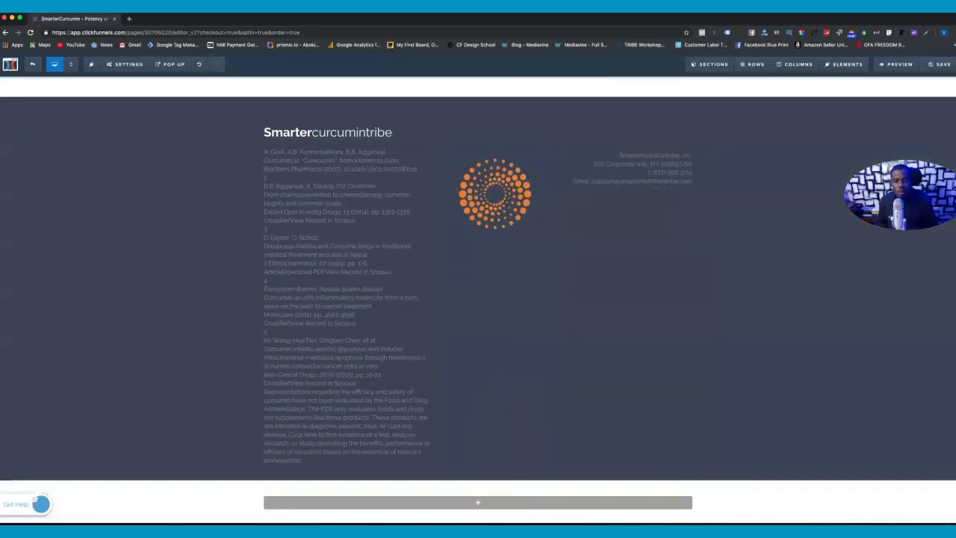
Step: Place an Image element from the Media elements into the new empty row
click(478, 506)
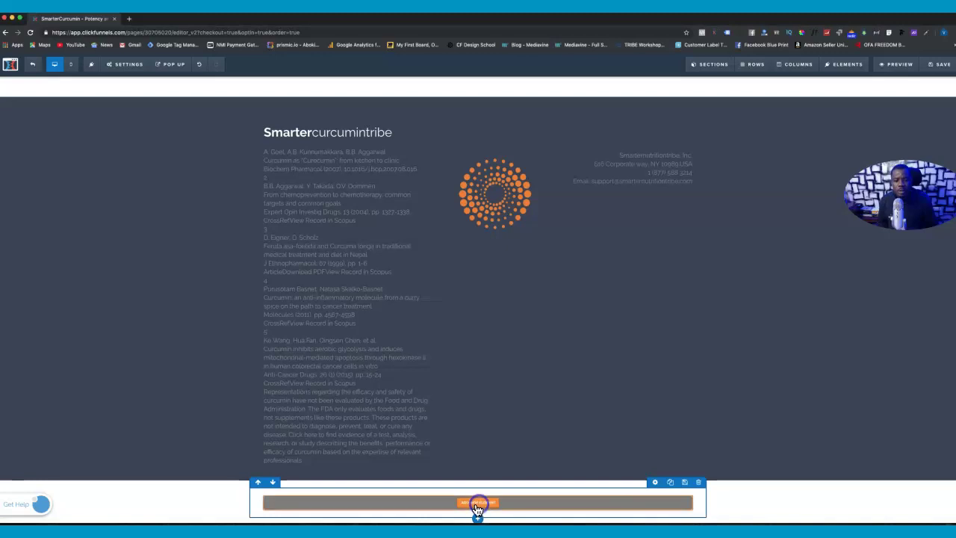
click(477, 508)
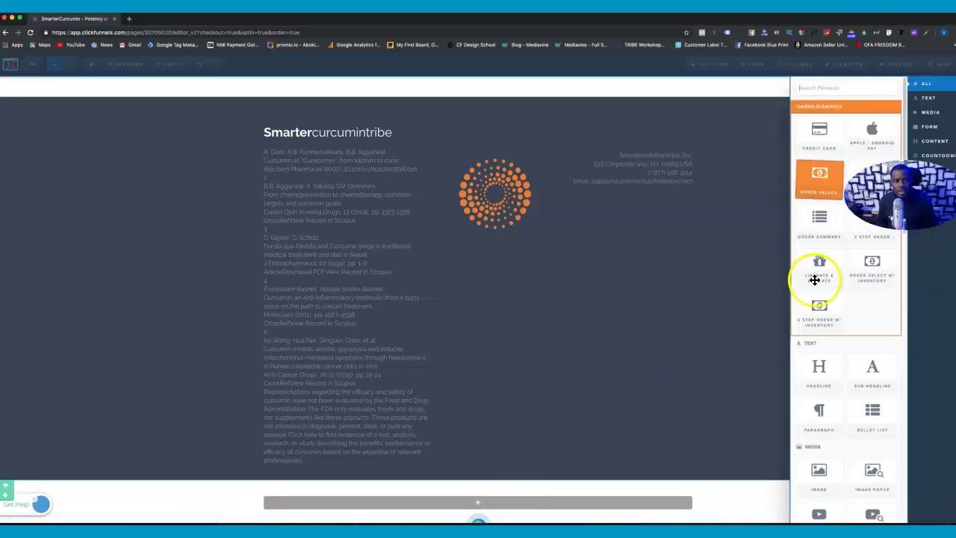
scroll(817, 441, down, 1)
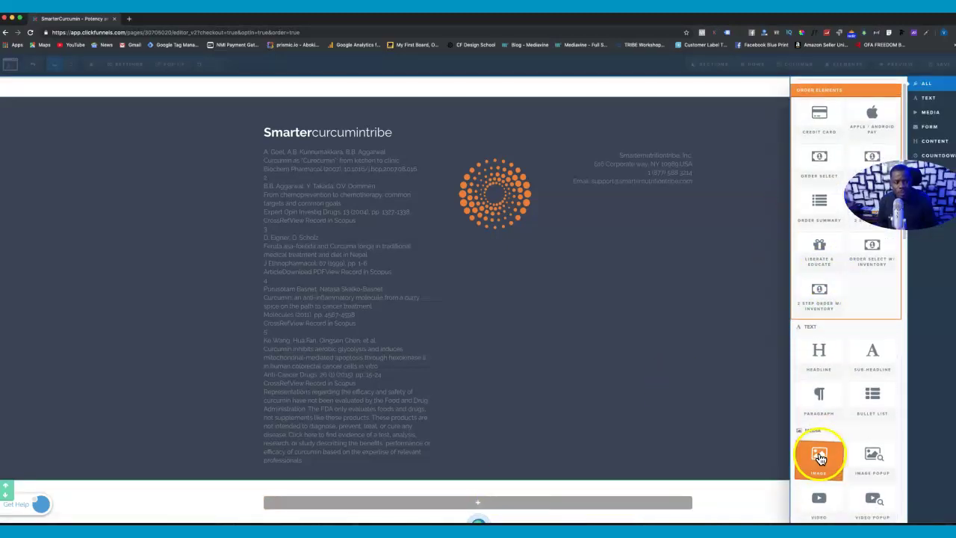
click(819, 457)
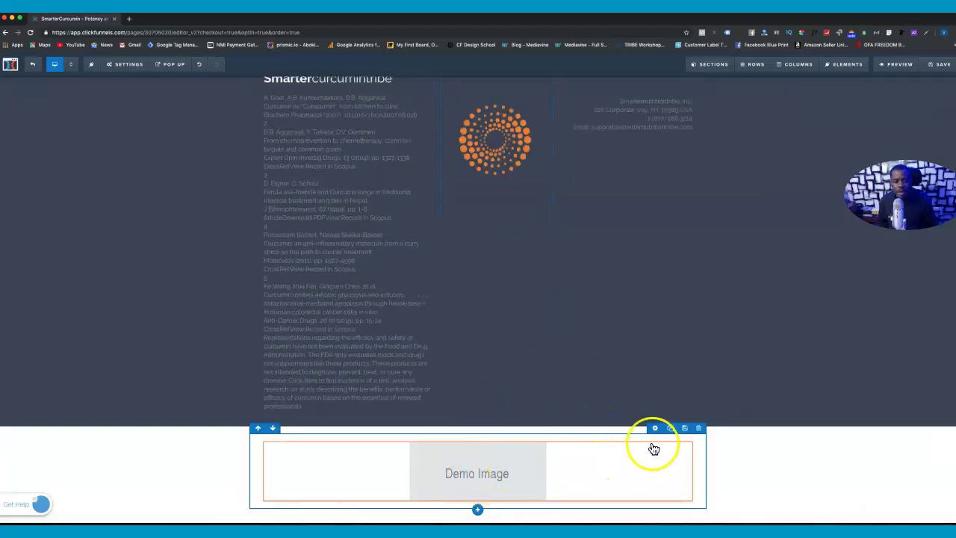
Step: Open the Demo Image element's settings and its CSS info panel
mouse_move(640, 448)
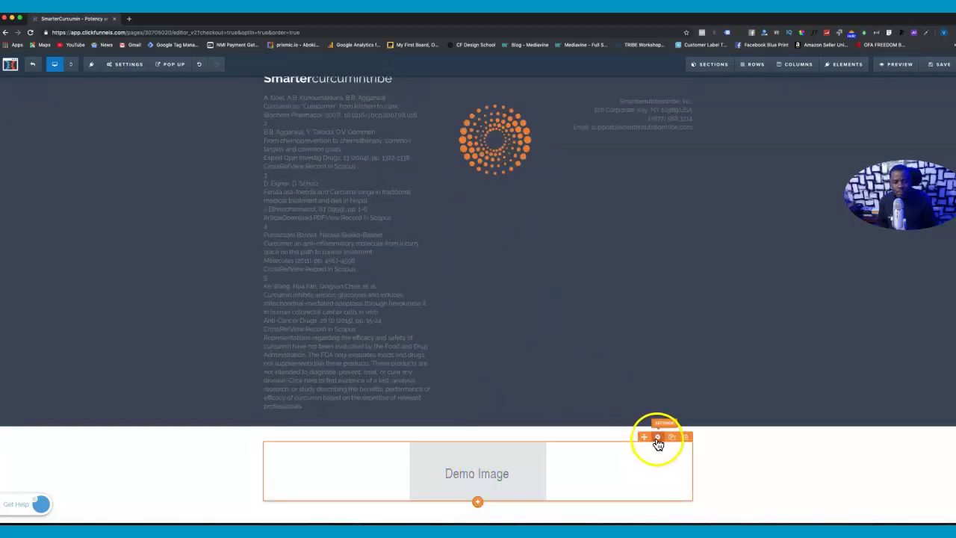
click(657, 437)
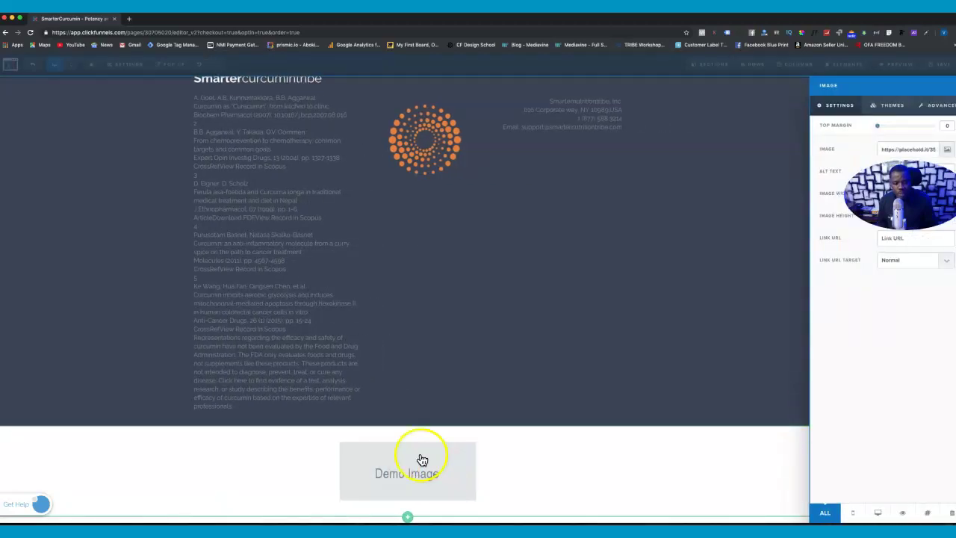
click(537, 473)
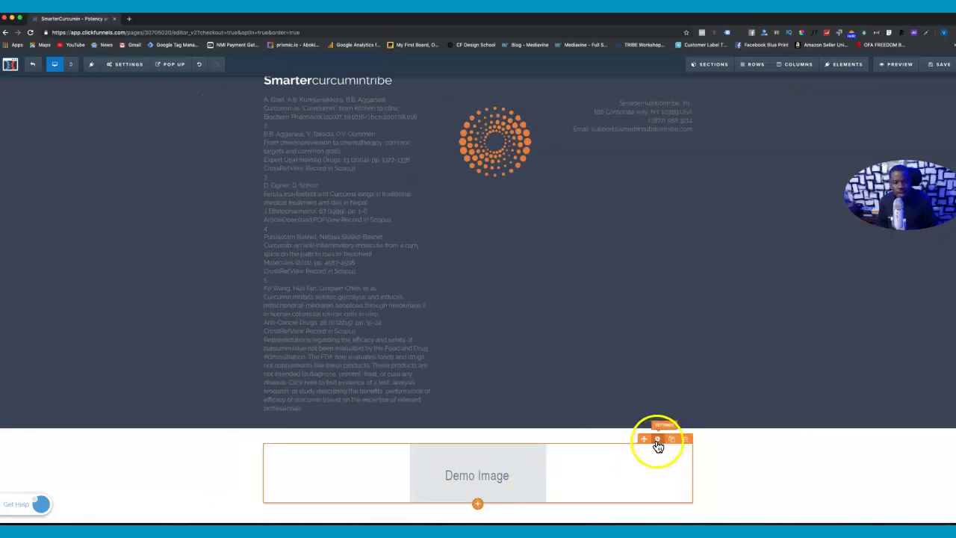
click(657, 441)
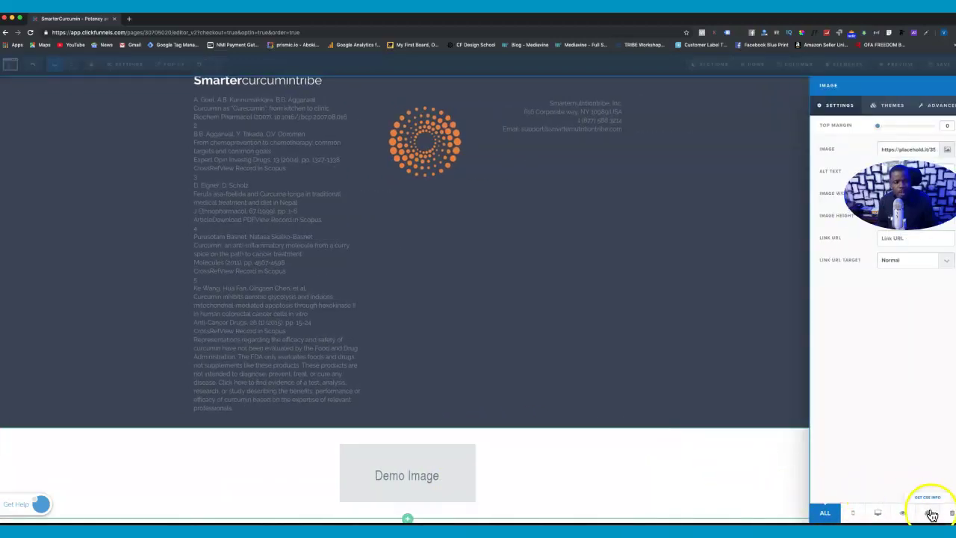
click(927, 513)
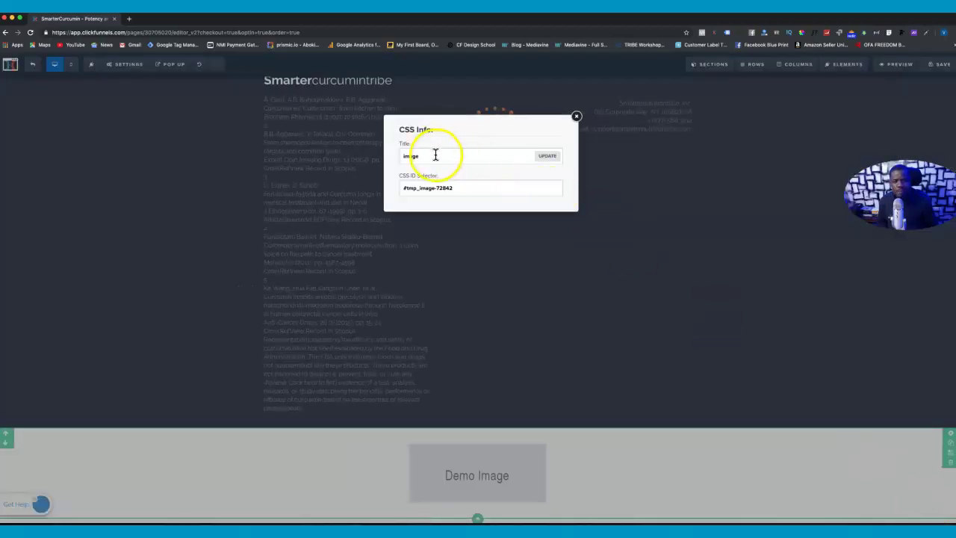
Step: Retitle the image element 'bump-image' in its CSS info and update it
text(imge-bump)
click(465, 207)
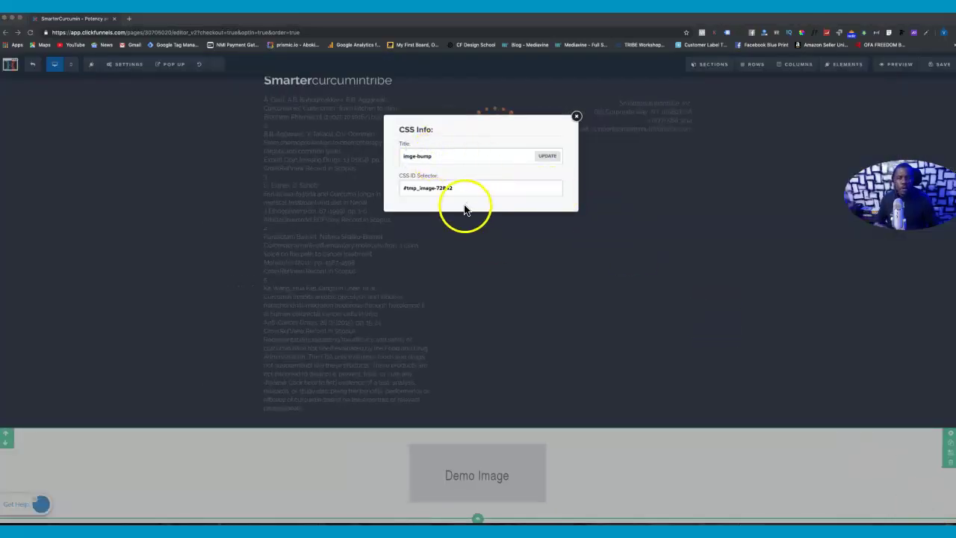
click(434, 155)
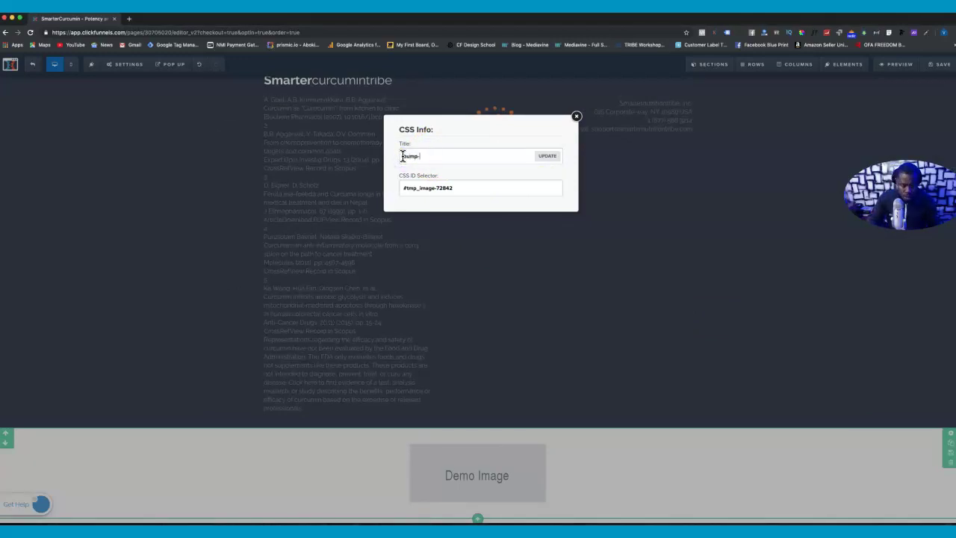
click(547, 157)
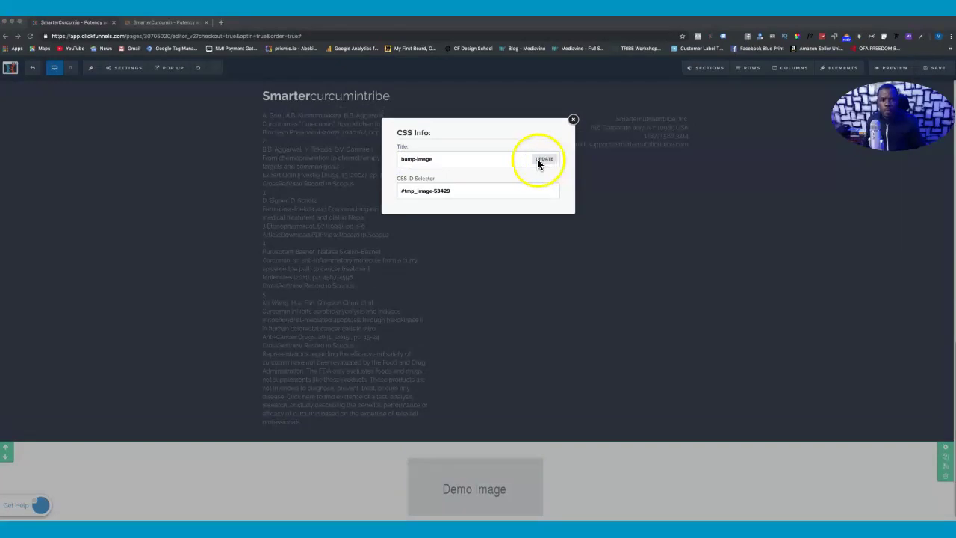
click(419, 163)
click(541, 161)
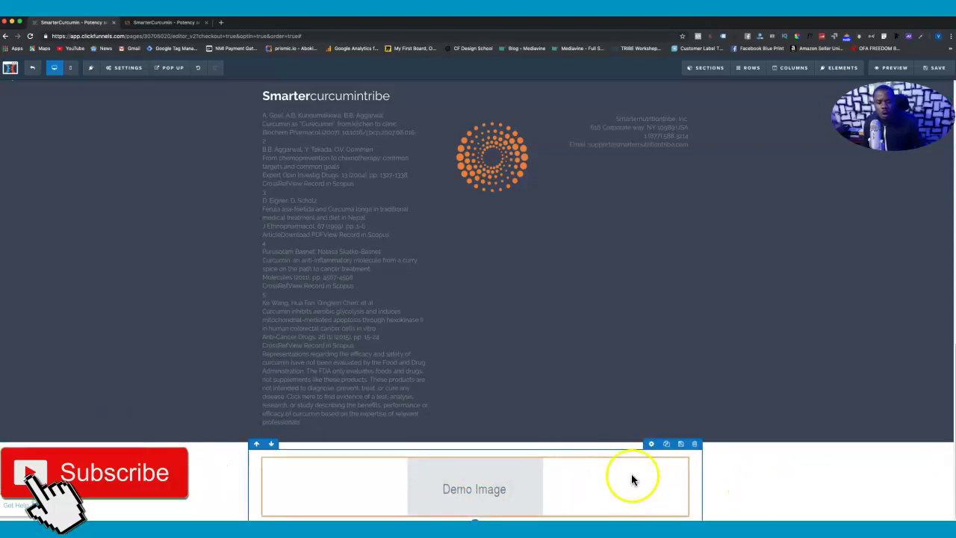
Step: Re-confirm the bump-image title, then open the Uploaded Images library from the Image field
click(653, 453)
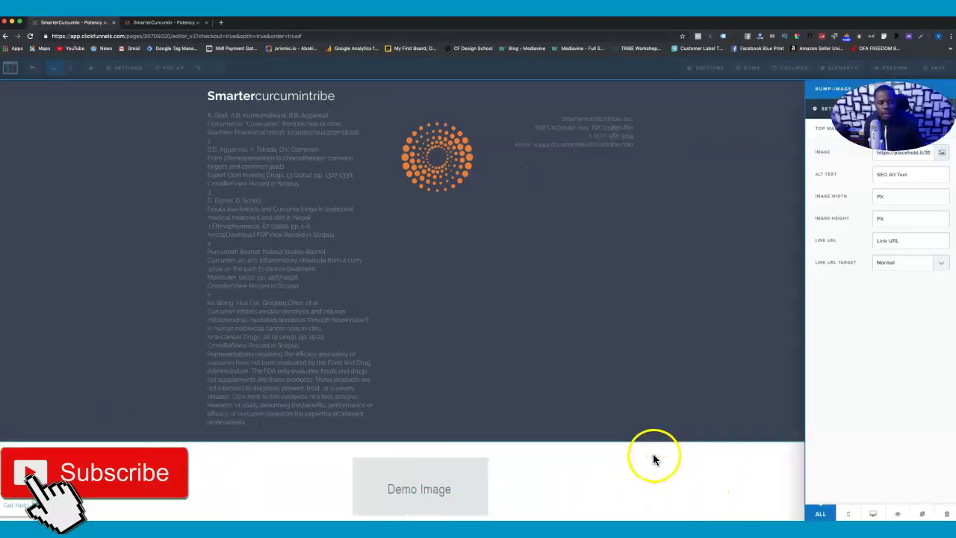
click(922, 514)
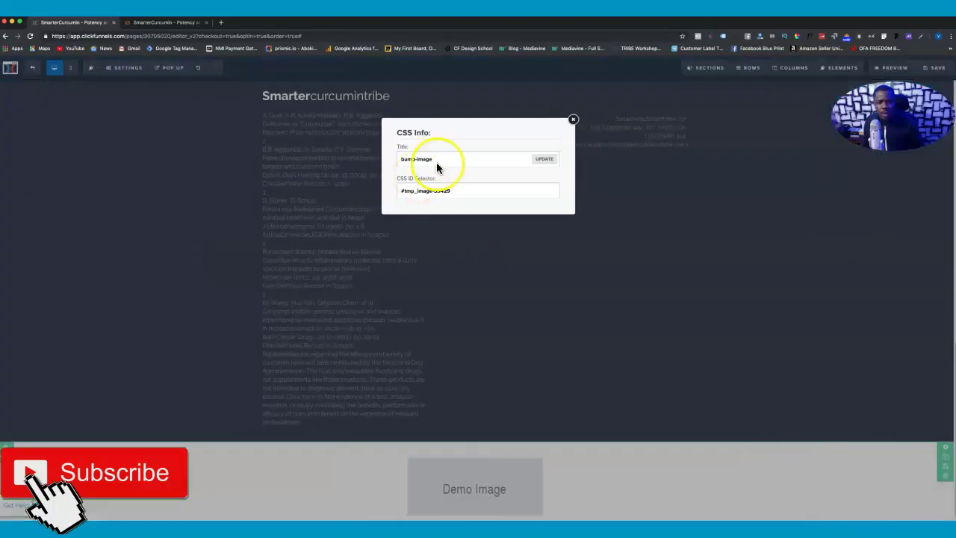
click(539, 160)
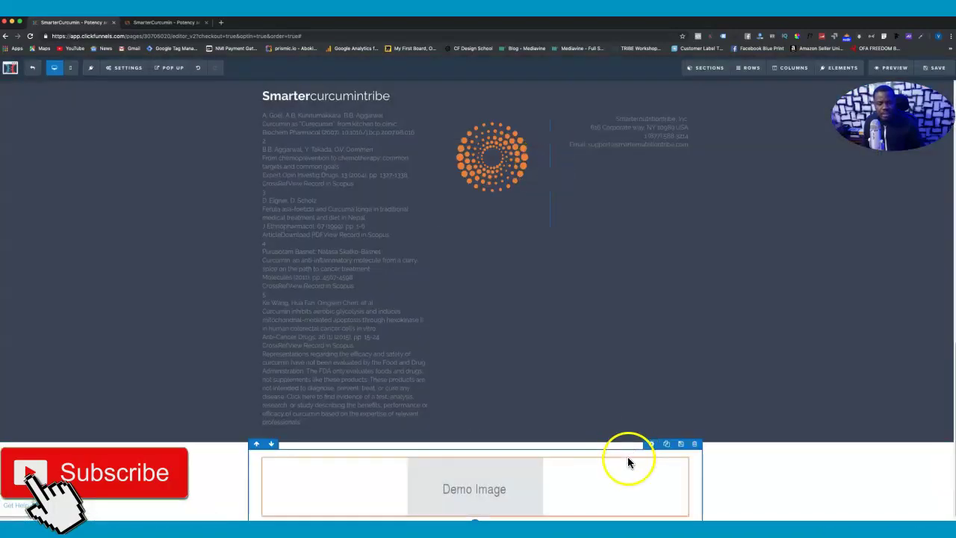
click(495, 490)
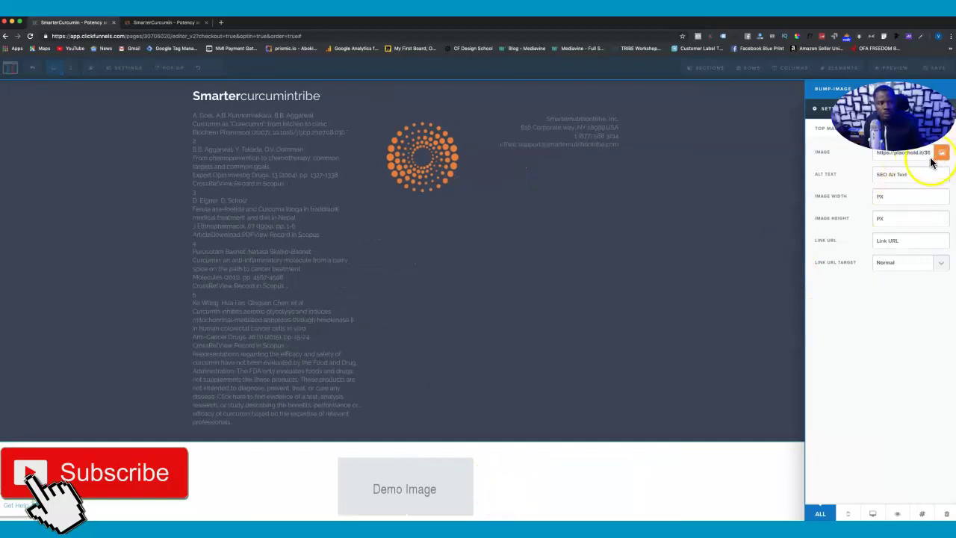
click(940, 153)
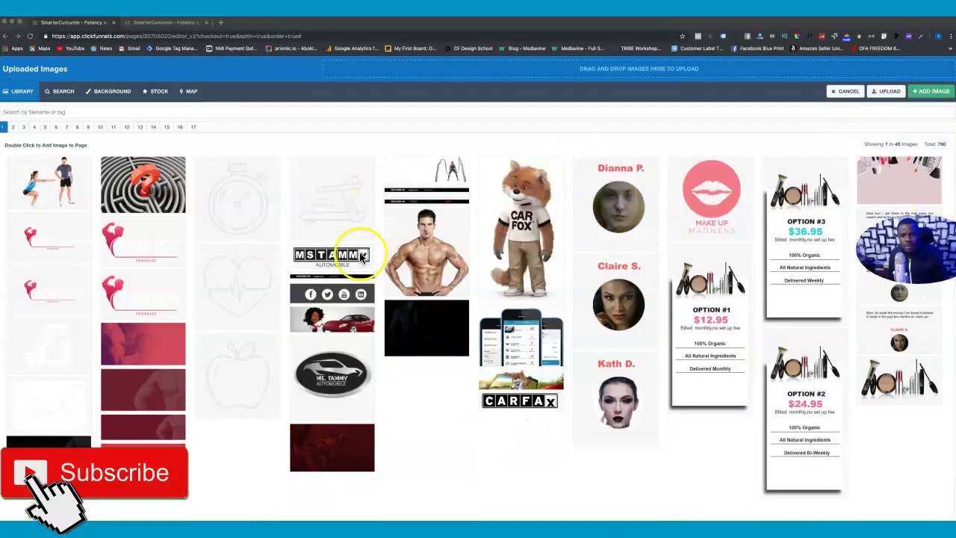
Step: Pick the Healthier Sleep bottle from page 7 of the library and add it
click(34, 129)
click(44, 128)
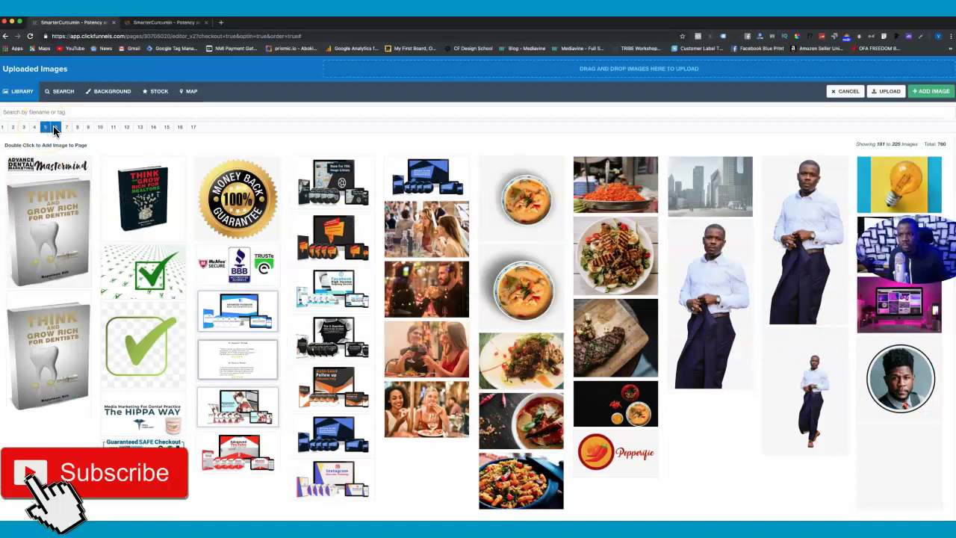
click(55, 129)
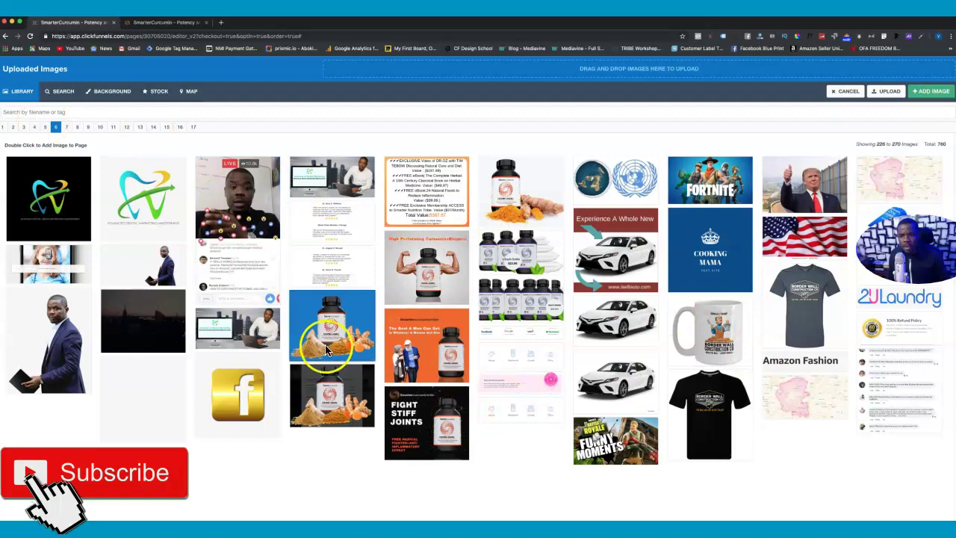
click(66, 129)
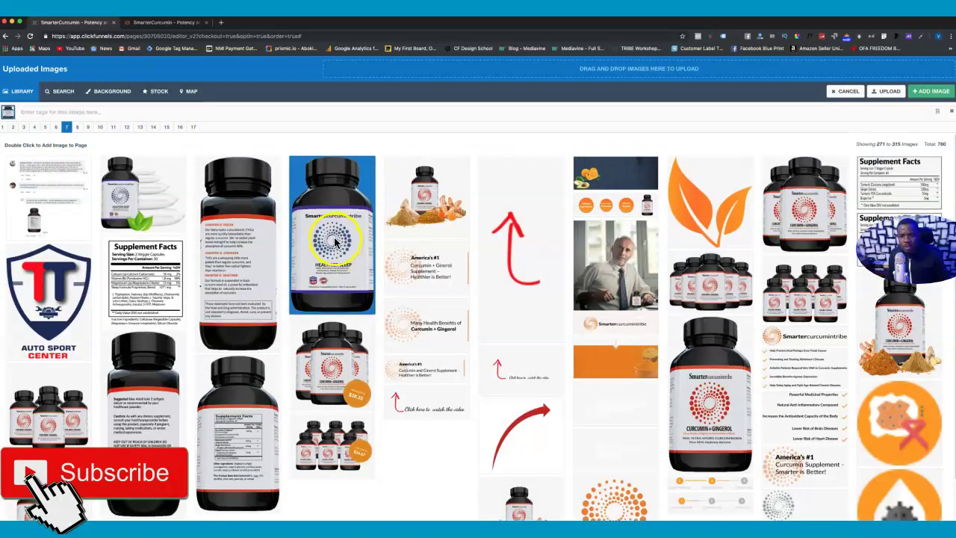
click(334, 241)
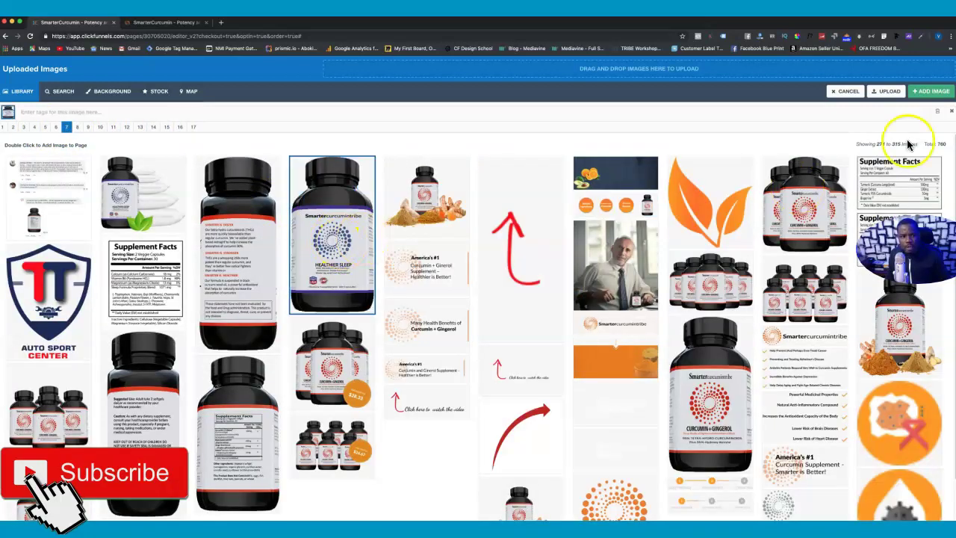
click(933, 91)
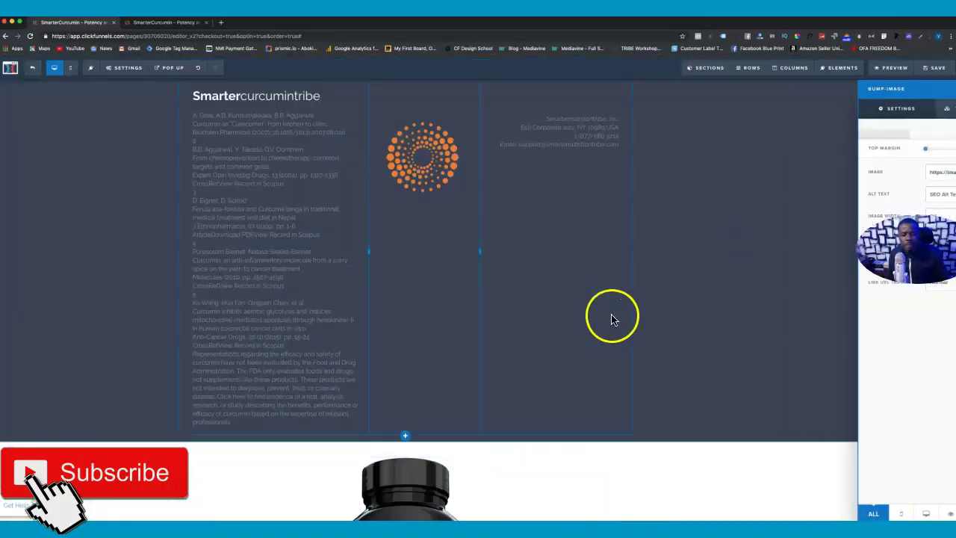
scroll(615, 457, down, 2)
scroll(457, 426, down, 4)
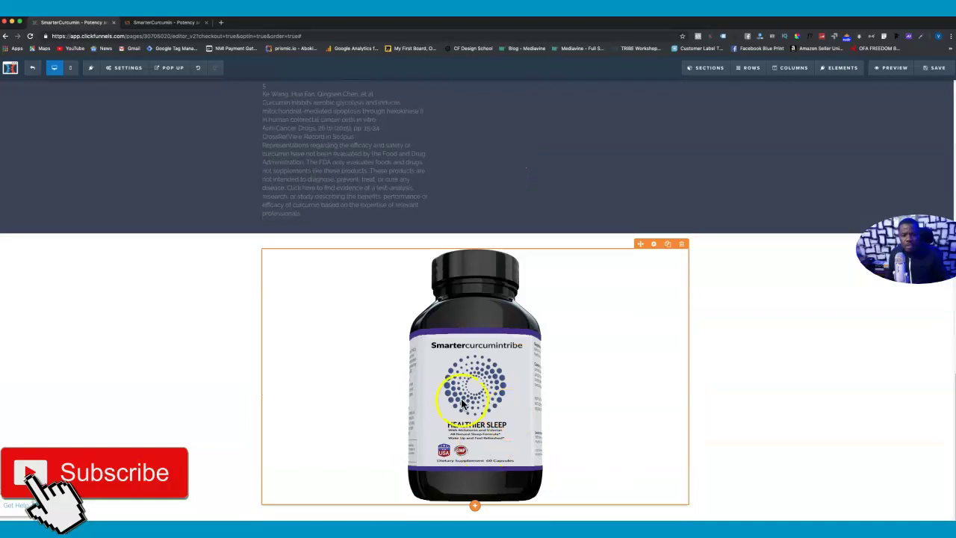
scroll(467, 362, down, 1)
scroll(522, 374, up, 8)
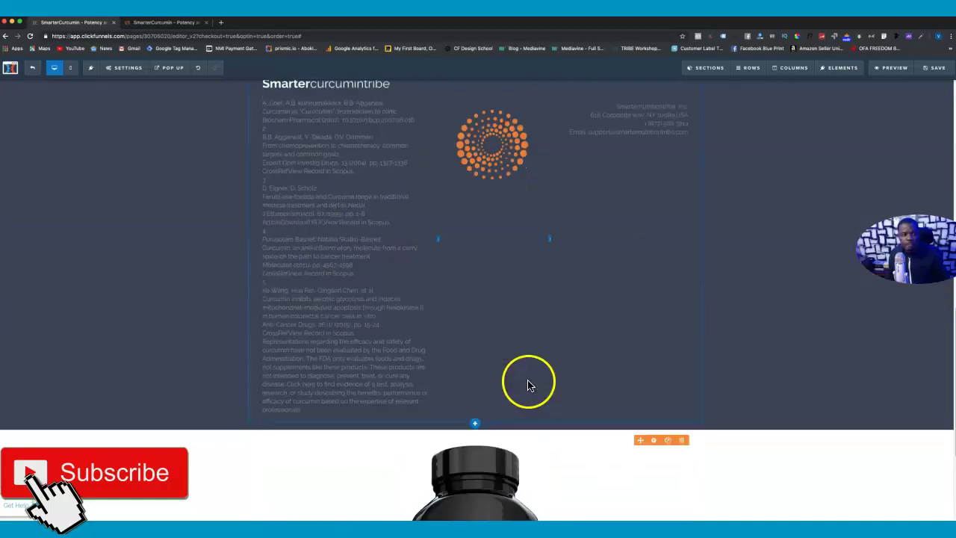
scroll(603, 366, down, 7)
scroll(603, 382, up, 10)
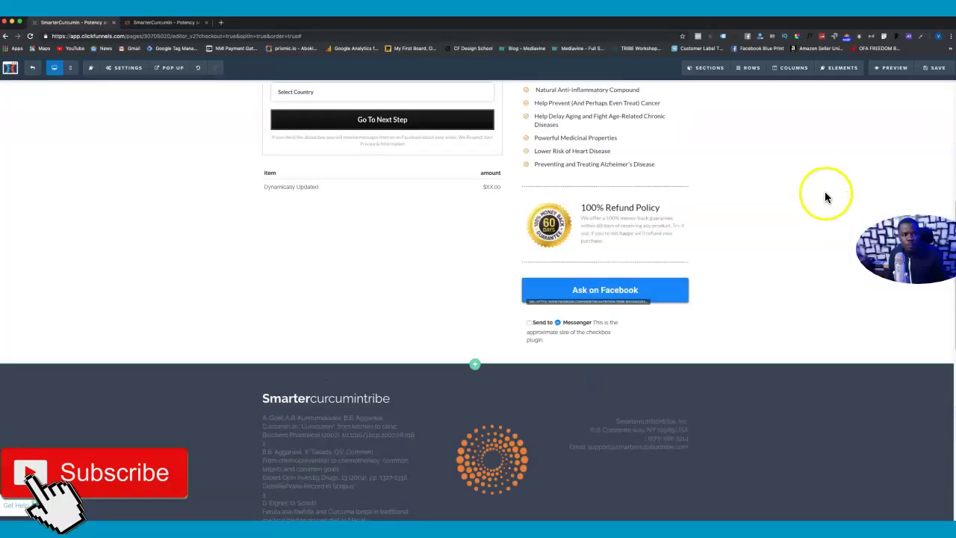